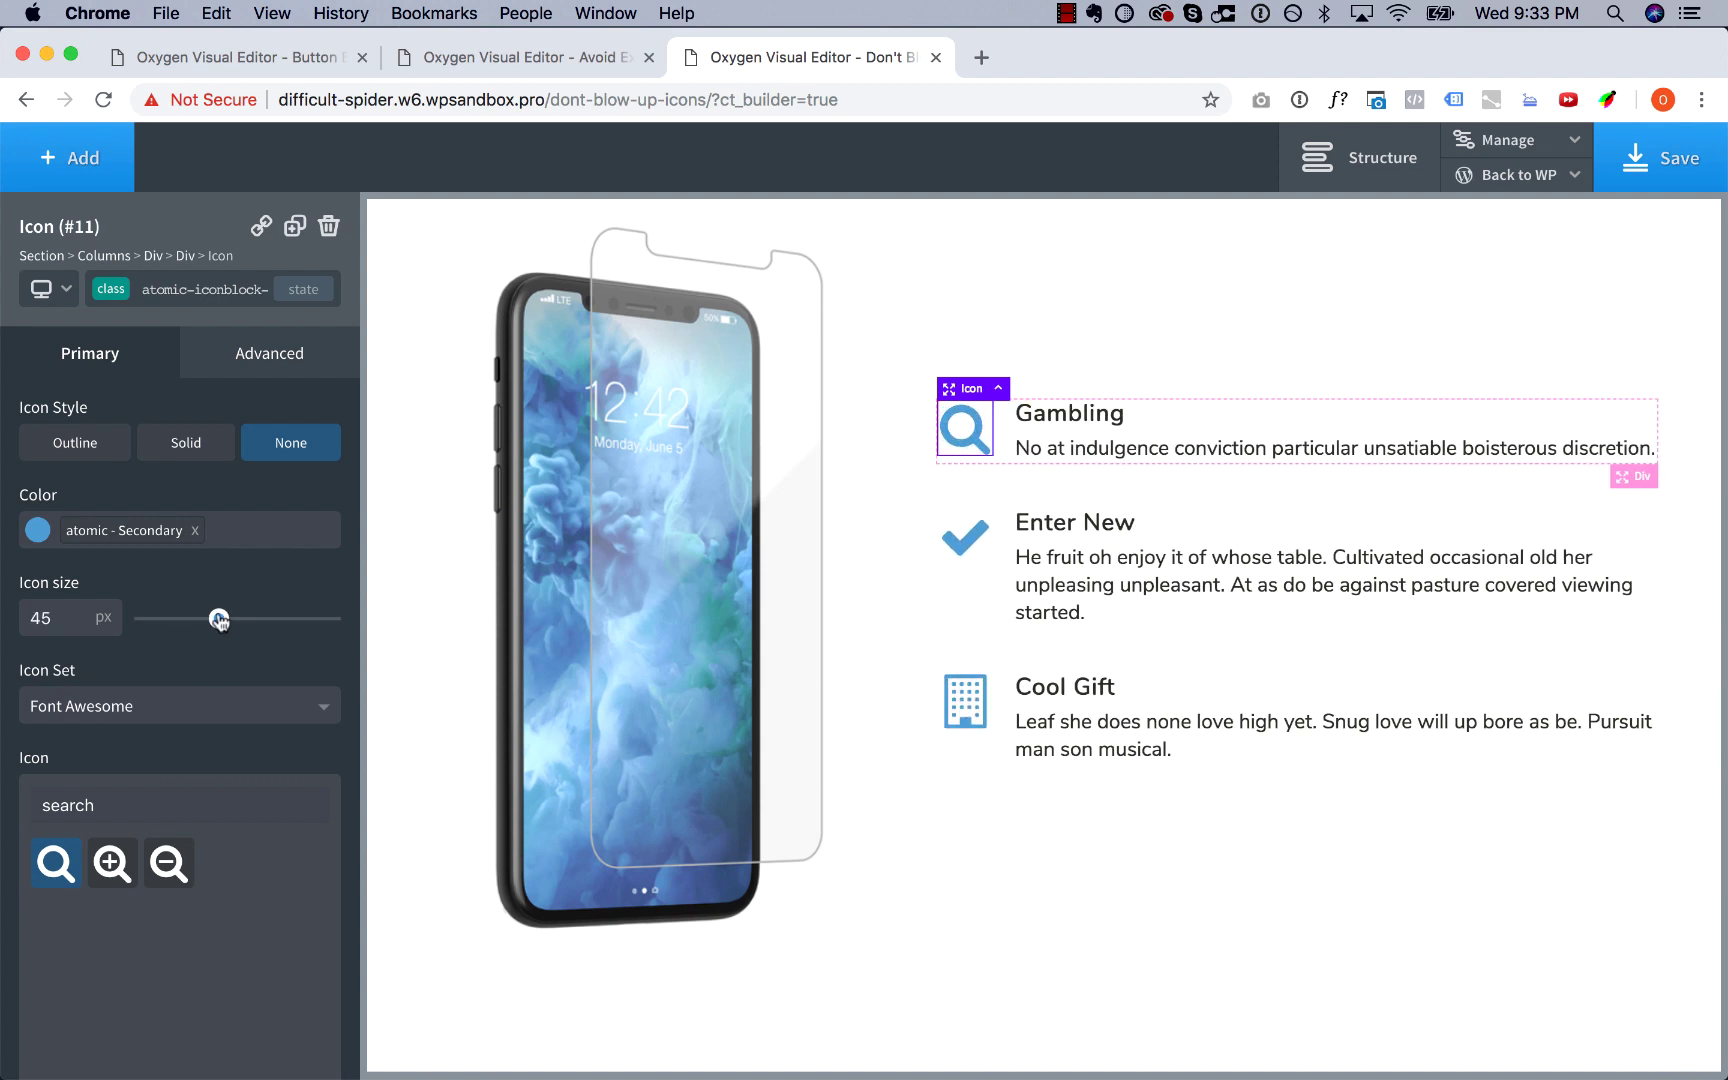
# Try the icons at 50px, then settle on a small 26px icon size.
pyautogui.moveTo(173, 619); pyautogui.dragTo(229, 623)
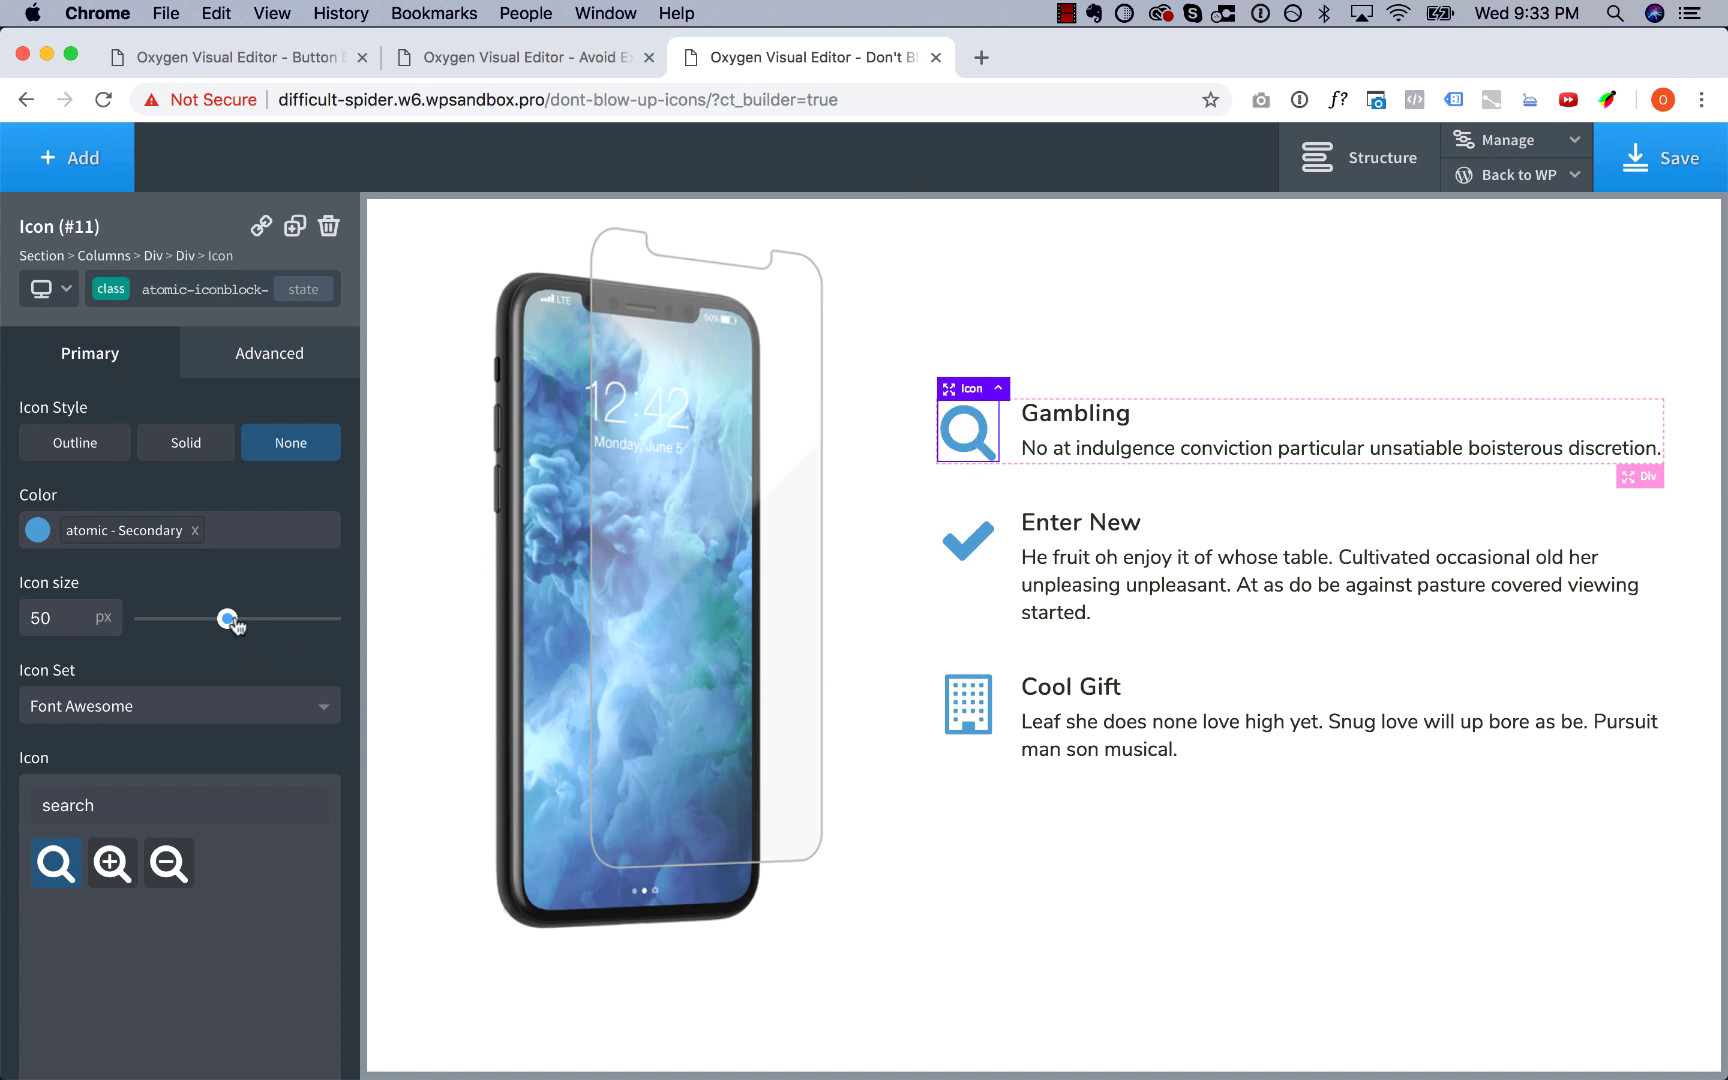
pyautogui.moveTo(227, 618); pyautogui.dragTo(179, 625)
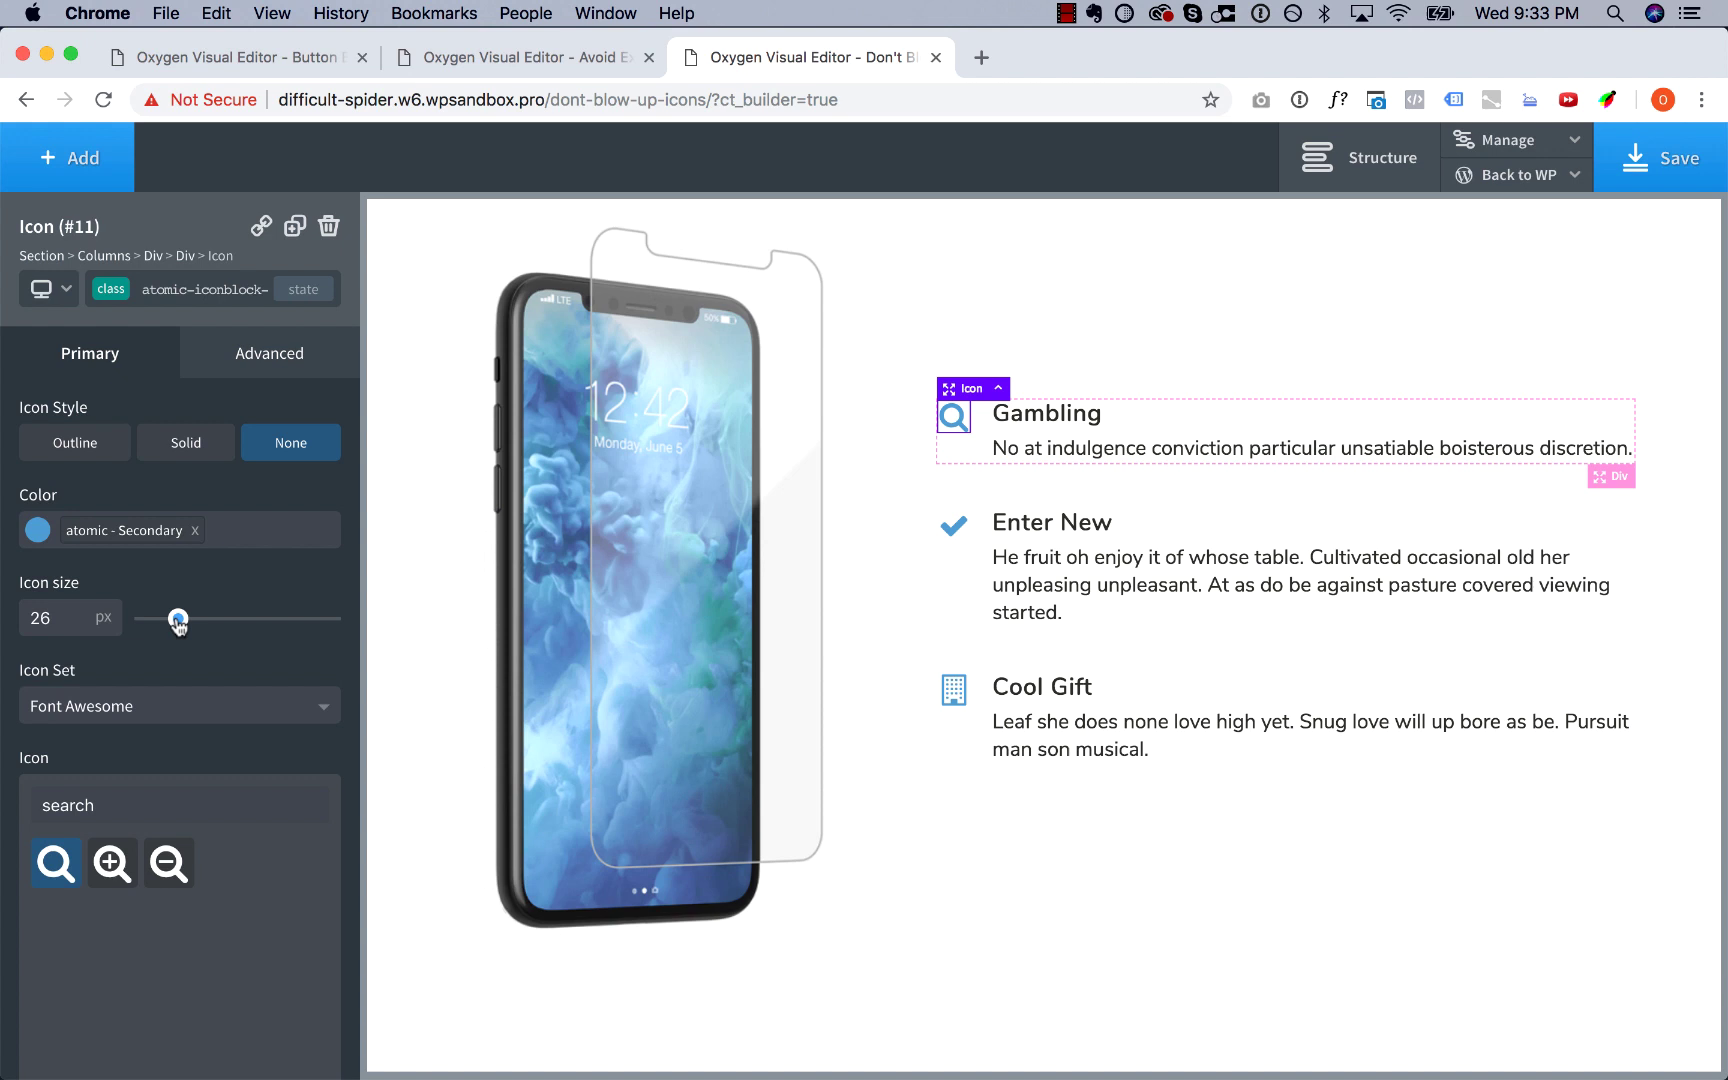
# Give icons a solid light-grey circle background with 20px icon size and 20px space around.
pyautogui.click(189, 454)
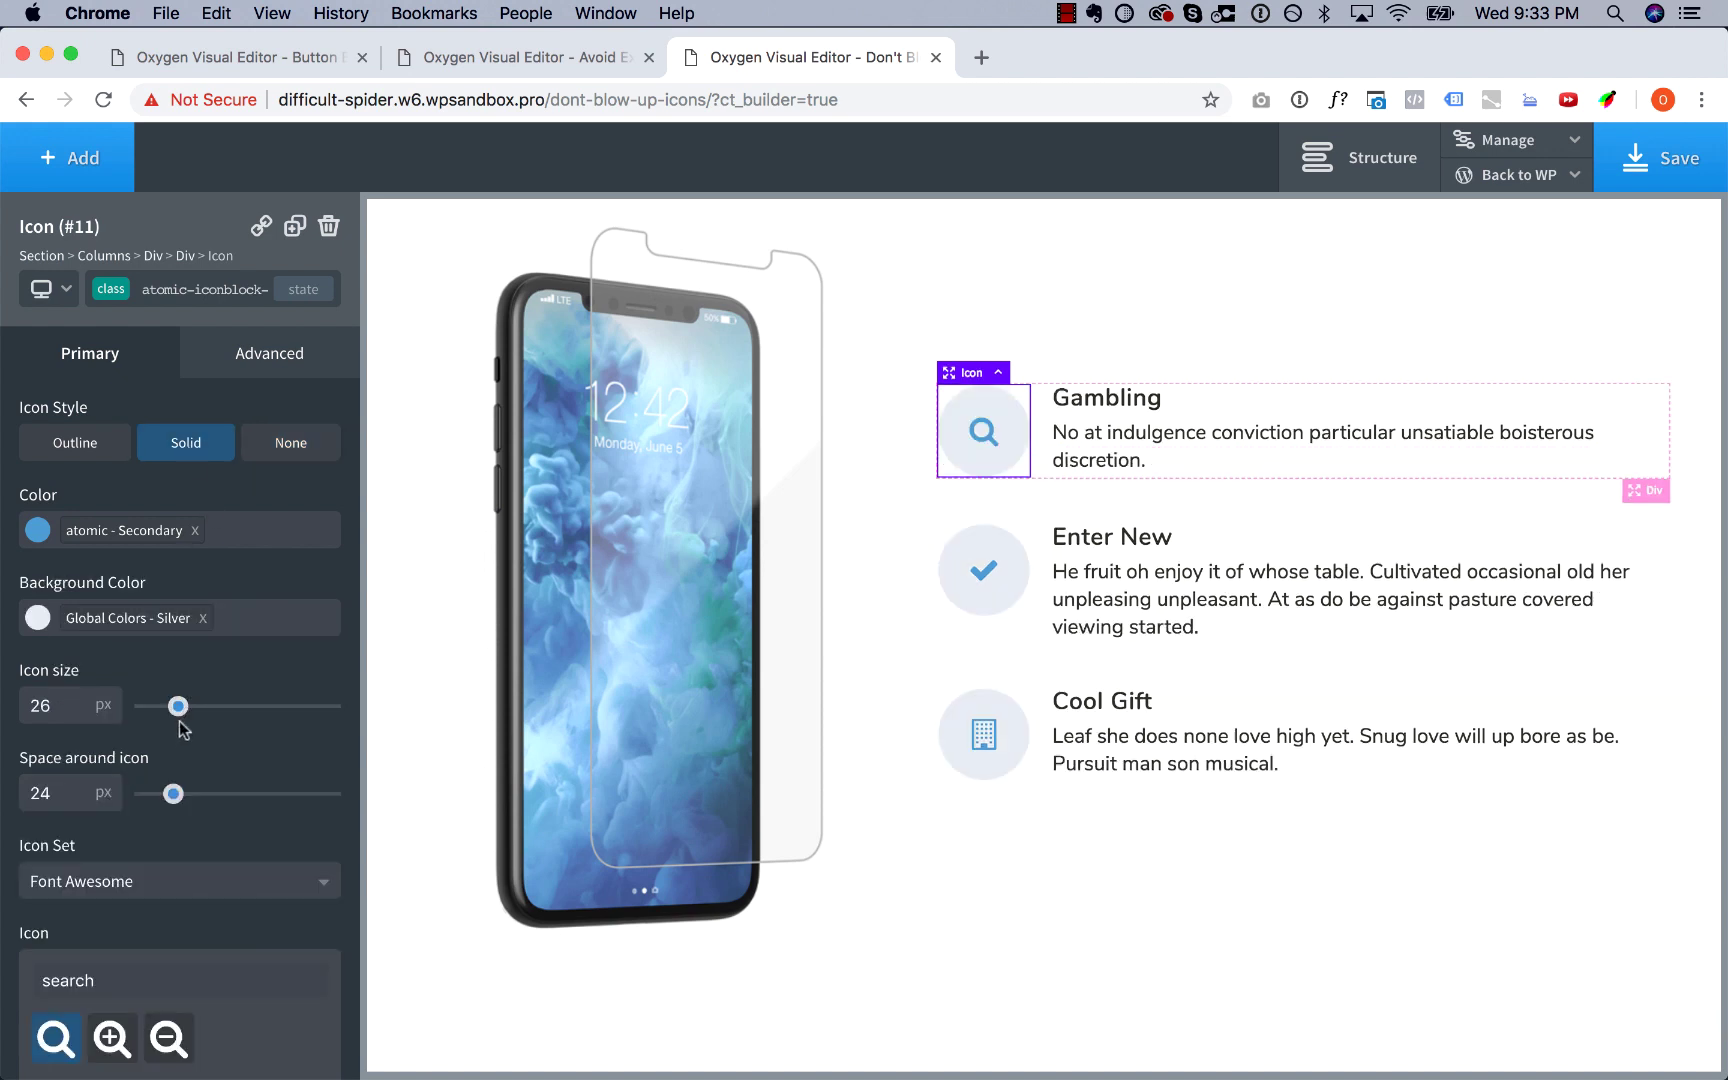
pyautogui.moveTo(177, 706)
pyautogui.mouseDown()
pyautogui.moveTo(230, 707)
pyautogui.moveTo(177, 706)
pyautogui.mouseUp()
pyautogui.moveTo(177, 706); pyautogui.dragTo(176, 706)
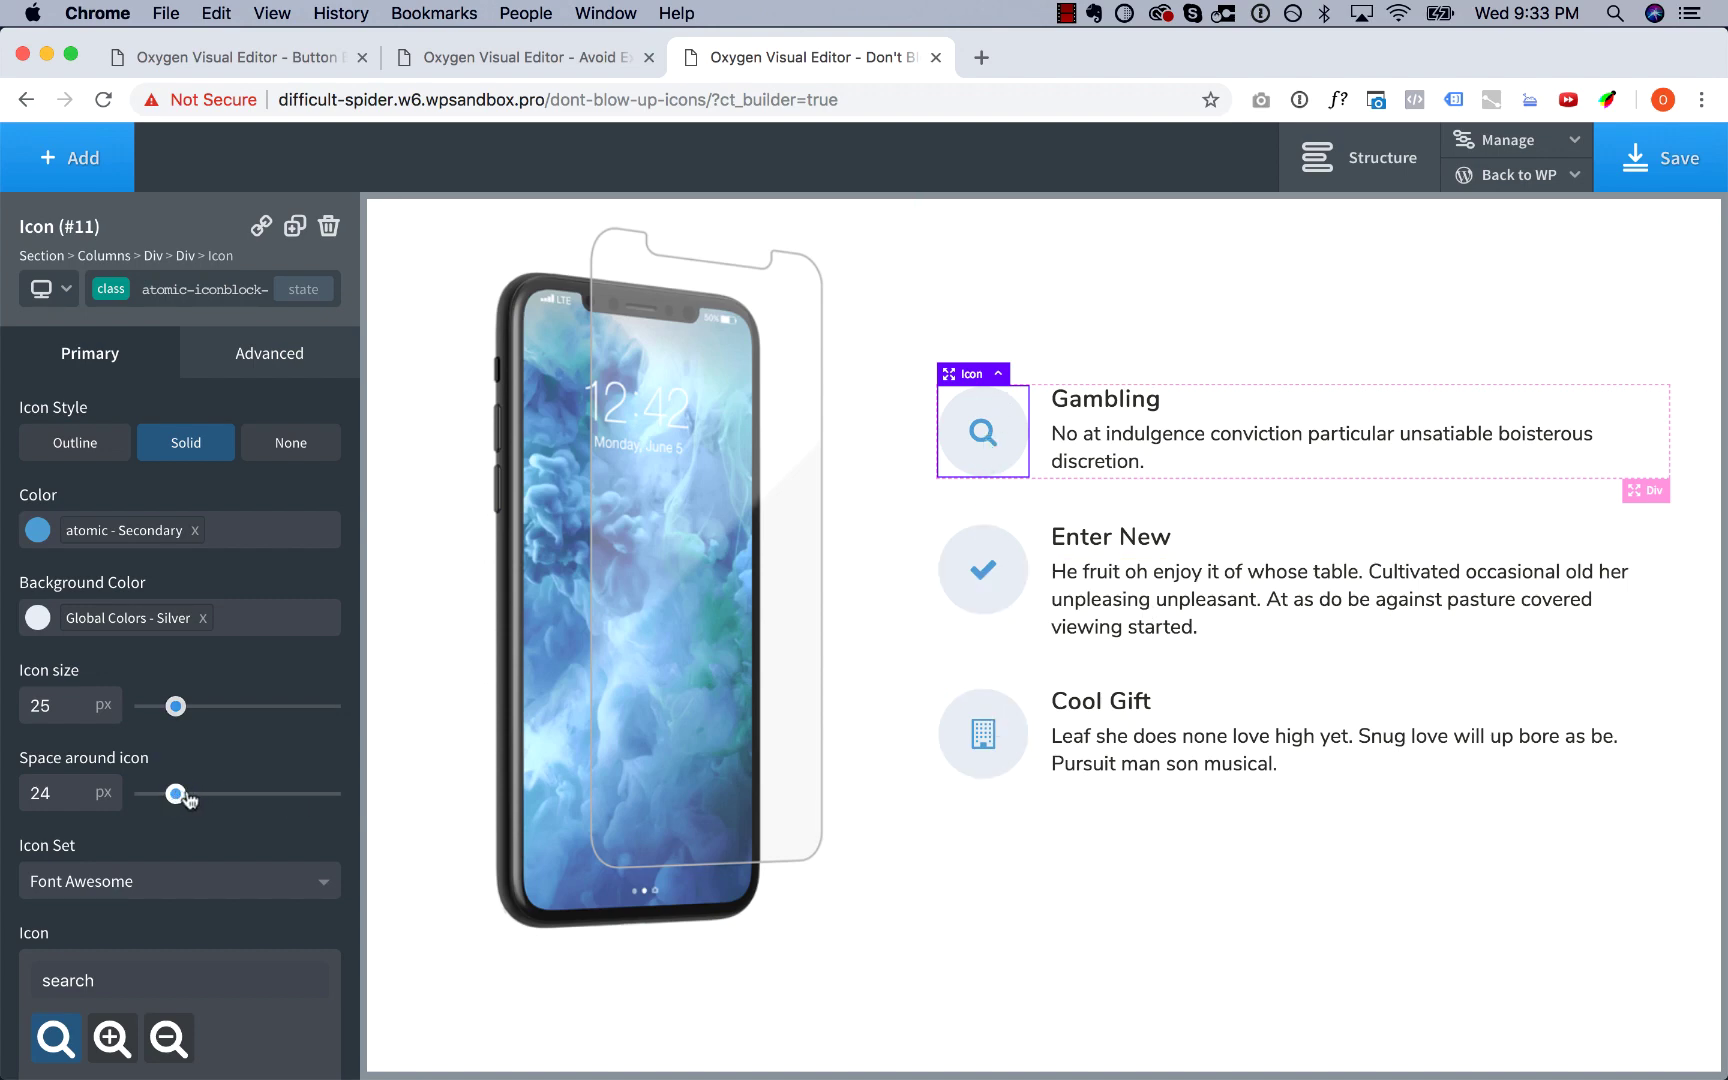
pyautogui.moveTo(173, 794)
pyautogui.mouseDown()
pyautogui.moveTo(199, 796)
pyautogui.moveTo(167, 798)
pyautogui.mouseUp()
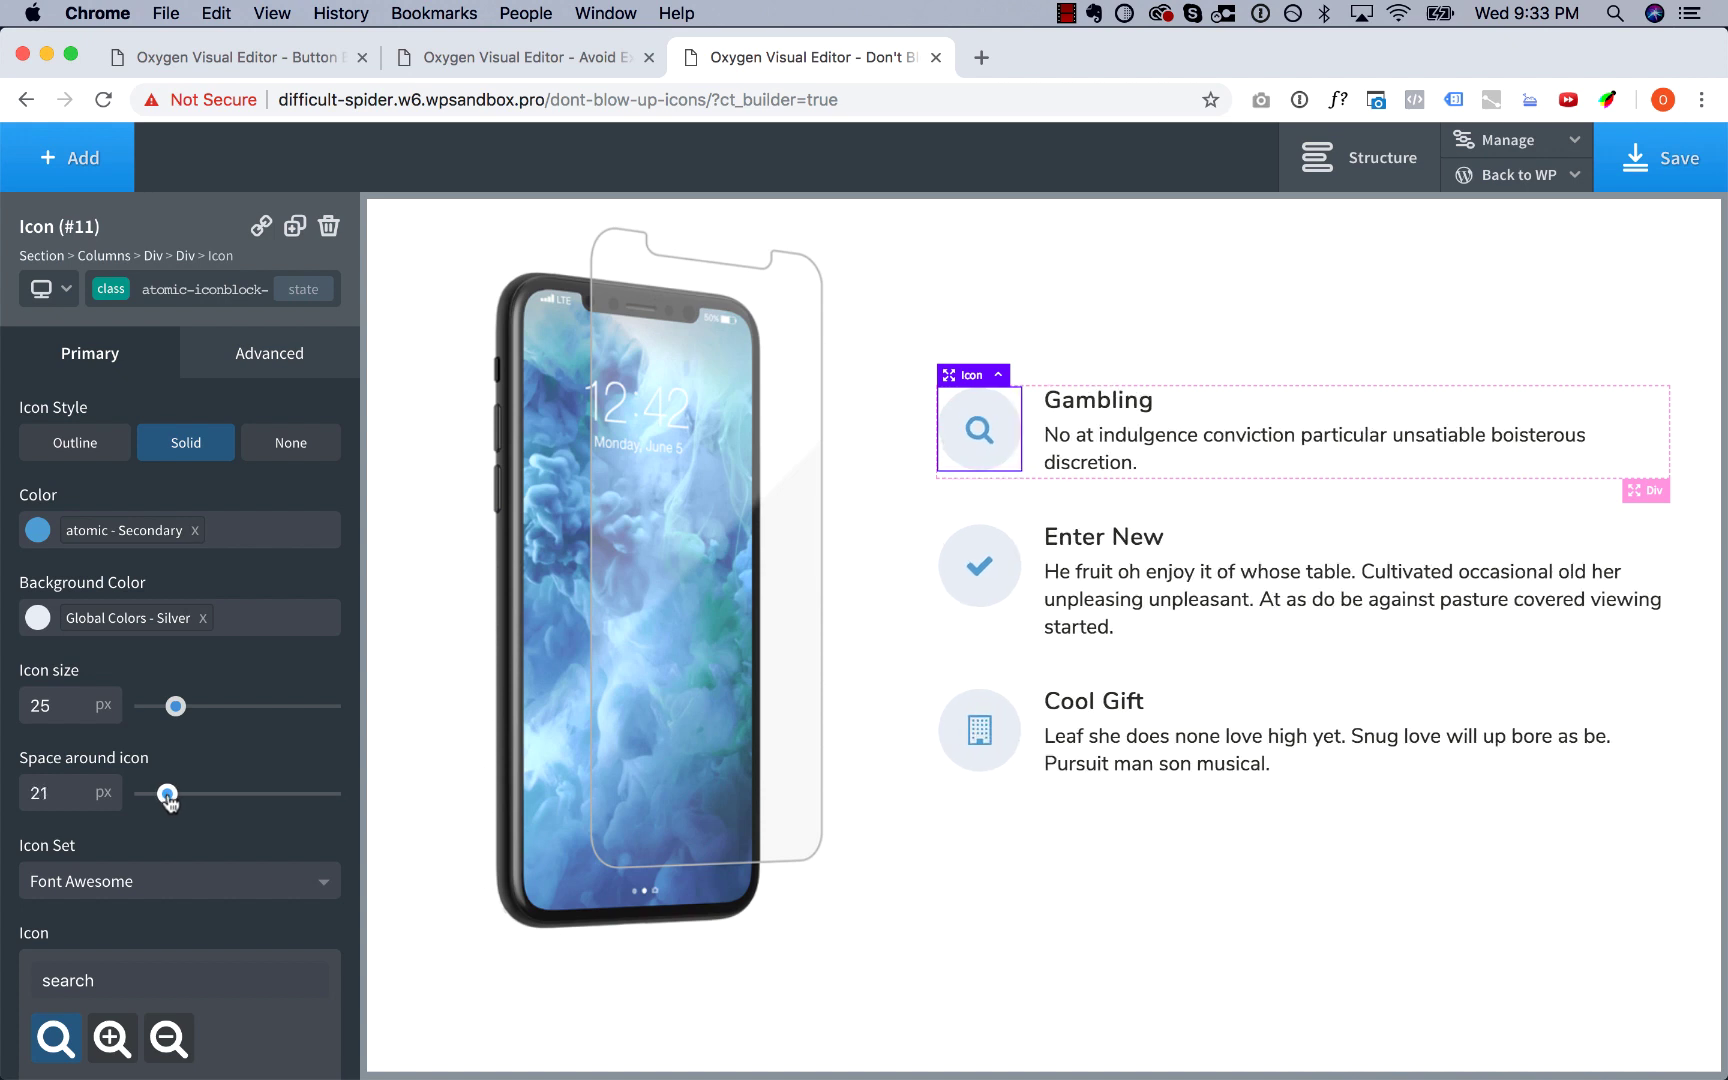
pyautogui.moveTo(176, 706); pyautogui.dragTo(166, 706)
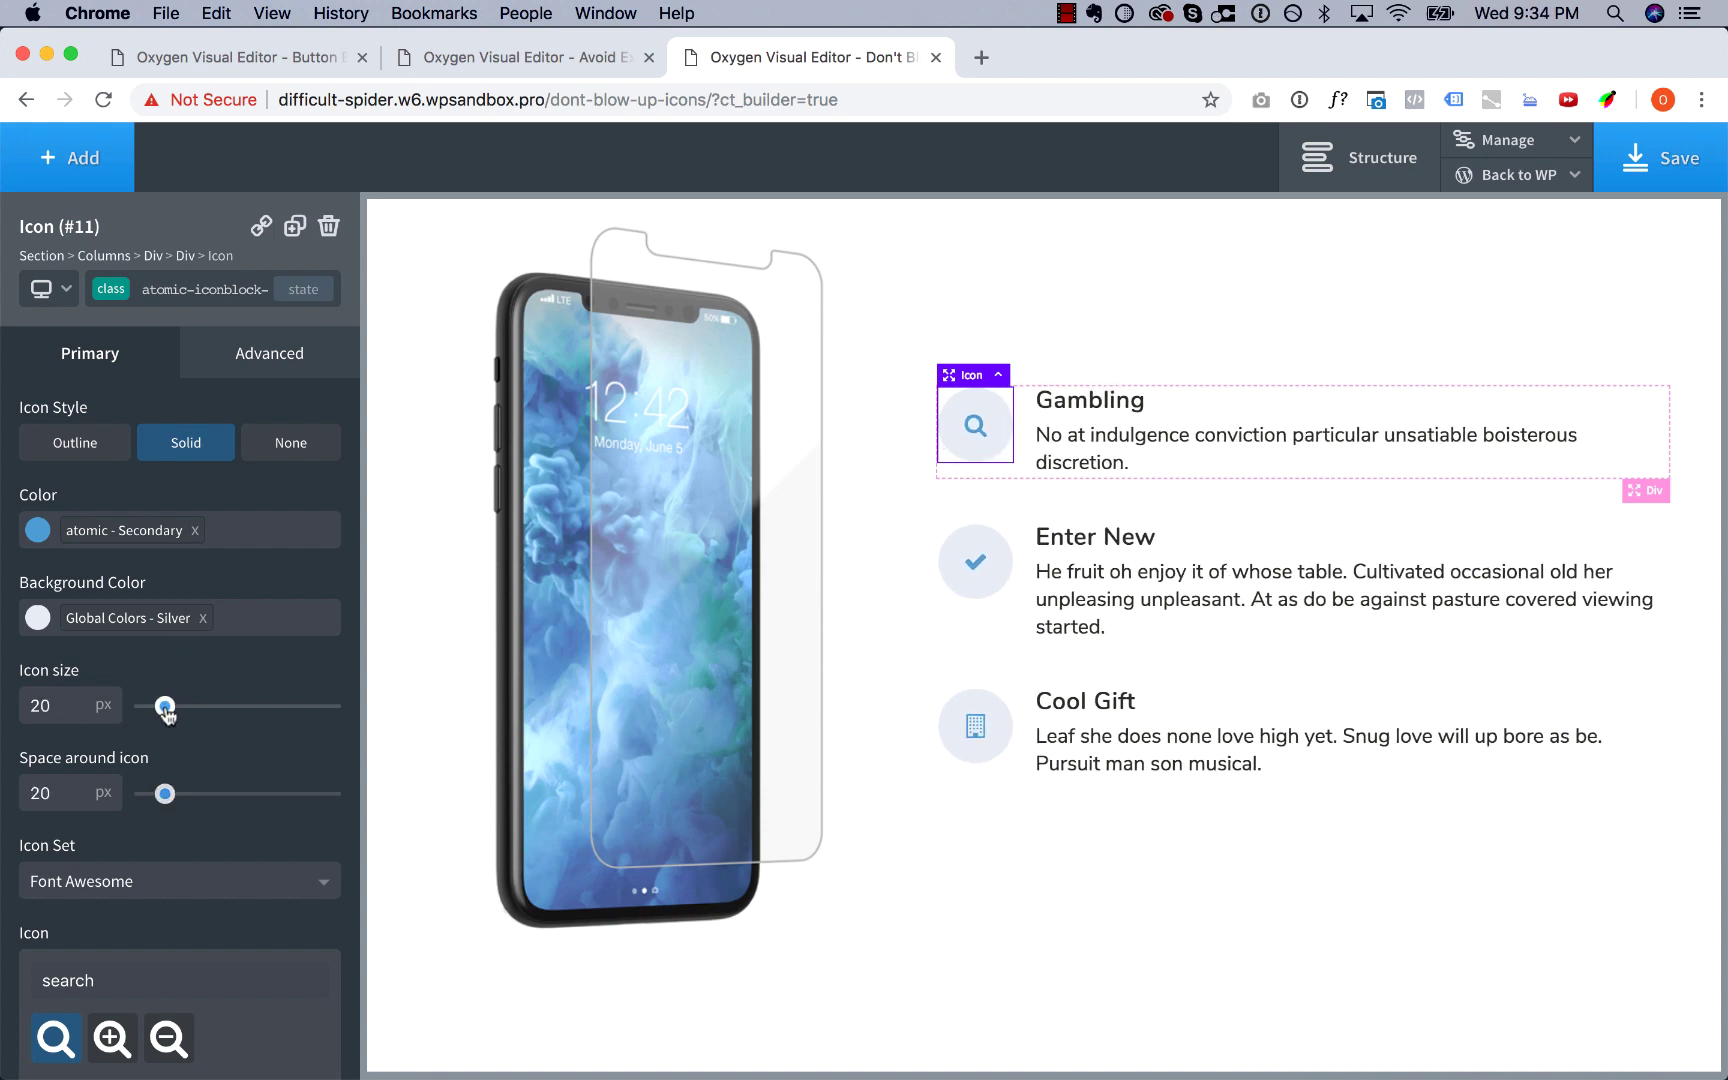